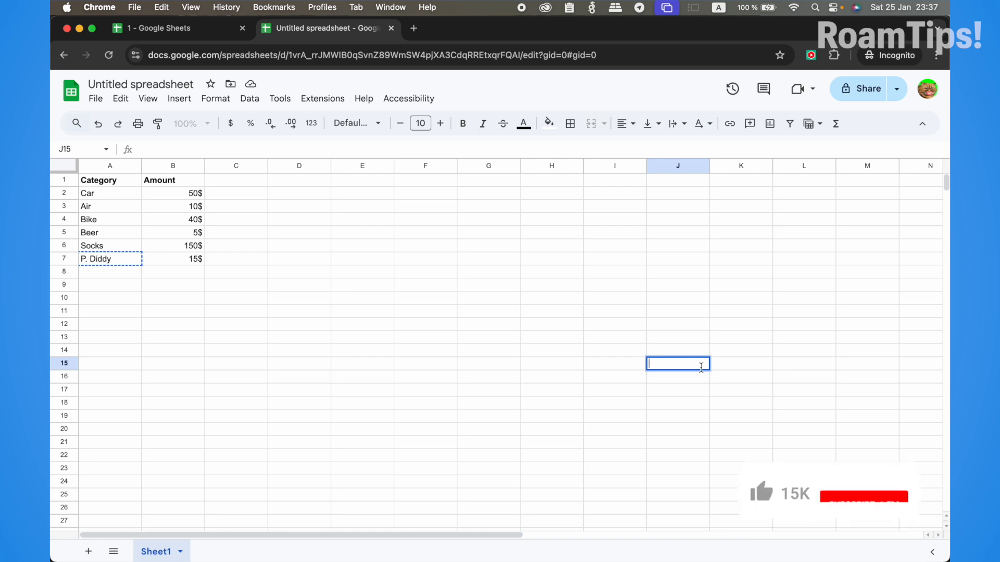
- Insert a chart based on the category and amount data in A2:B7
click(116, 183)
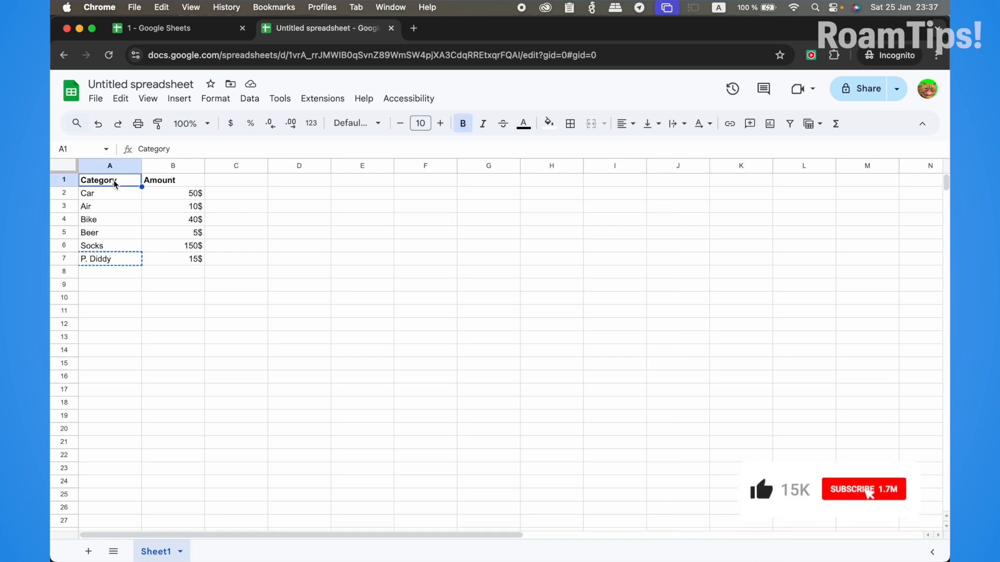
click(184, 184)
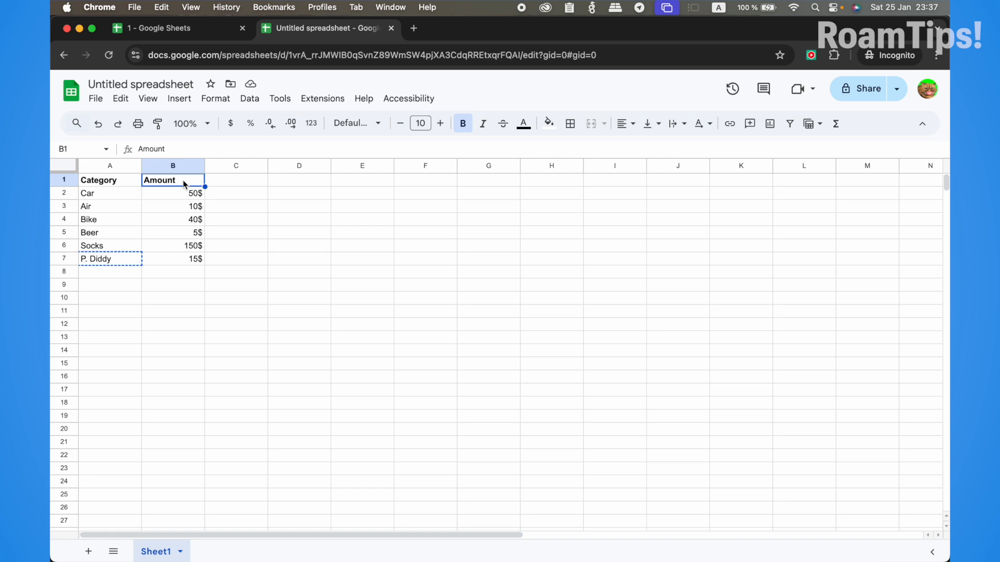
click(87, 195)
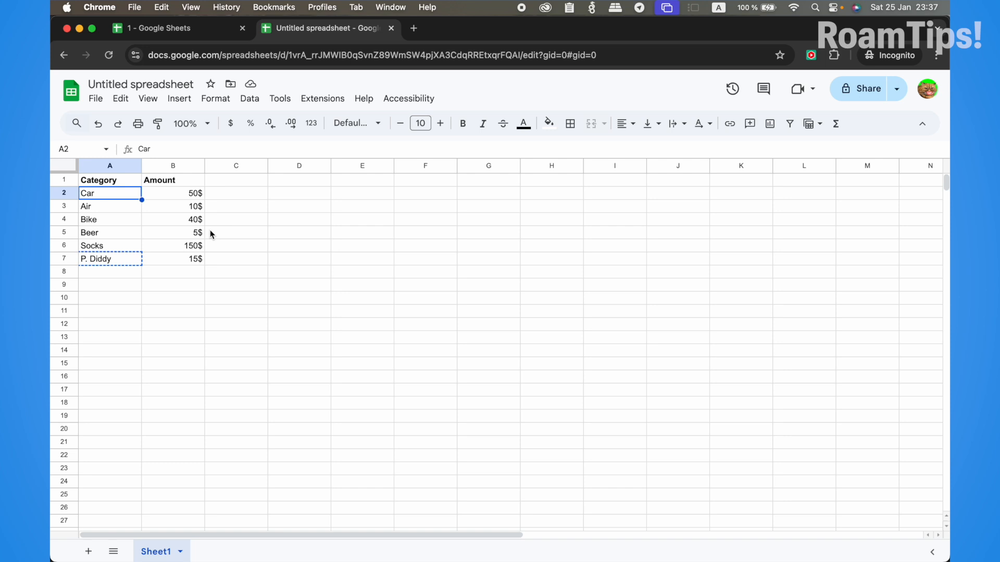
shift+click(173, 260)
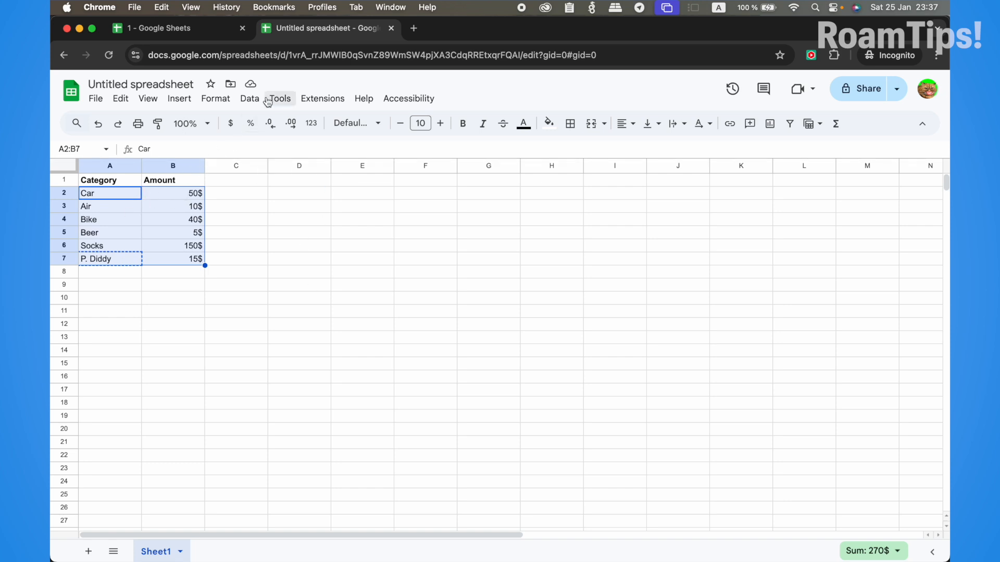
click(177, 105)
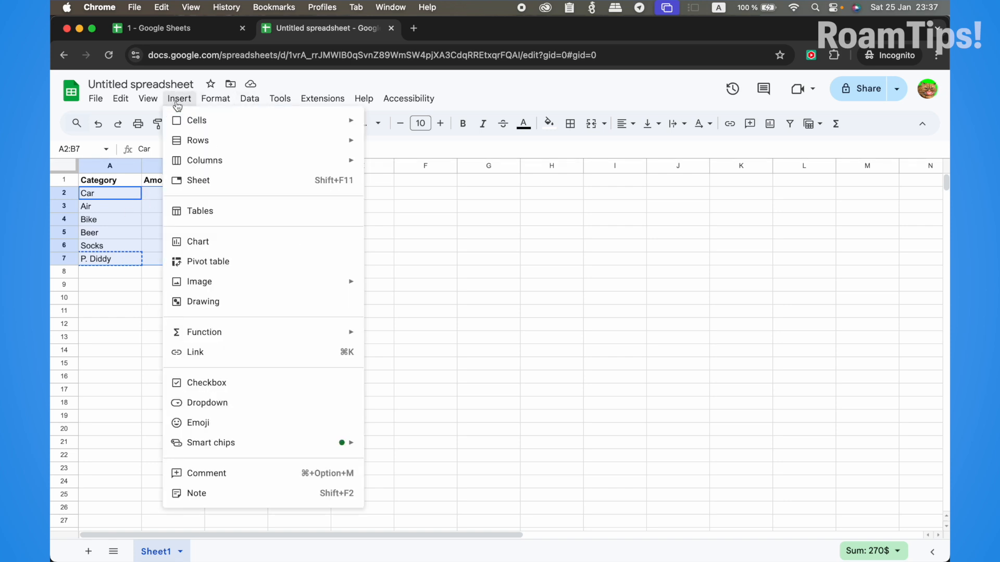
click(195, 245)
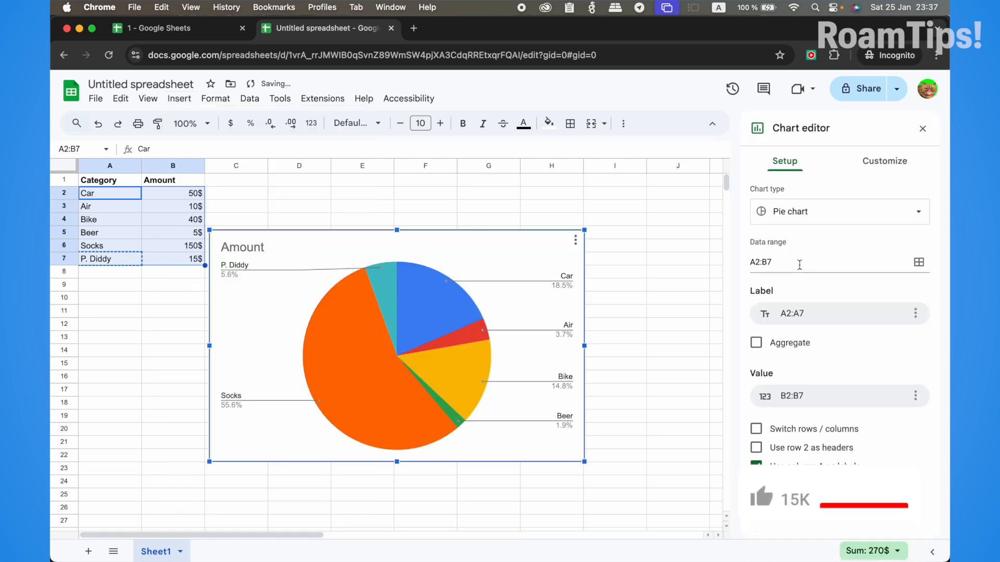
- Change the chart type to a stacked area chart
click(810, 210)
scroll(860, 395, down, 3)
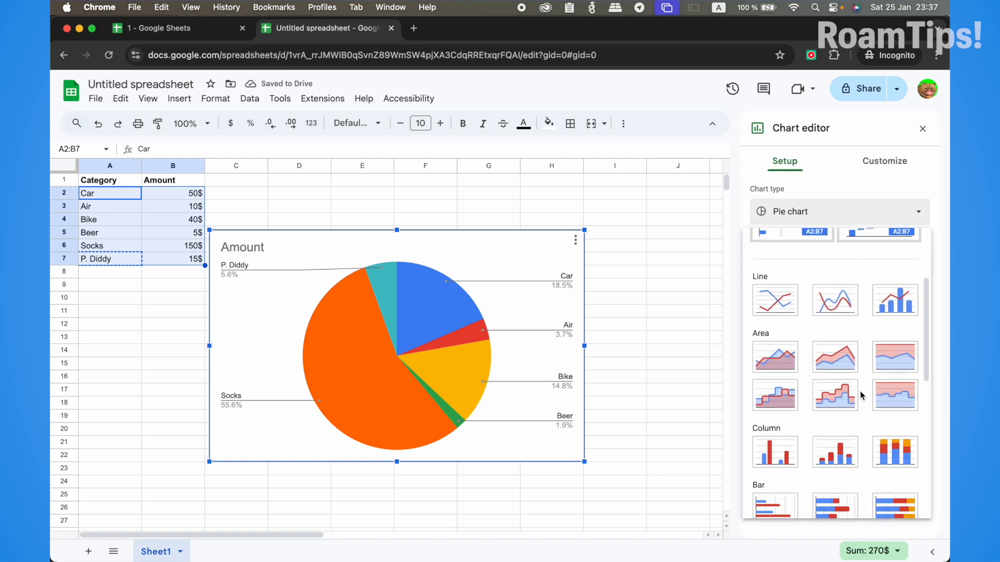
click(835, 356)
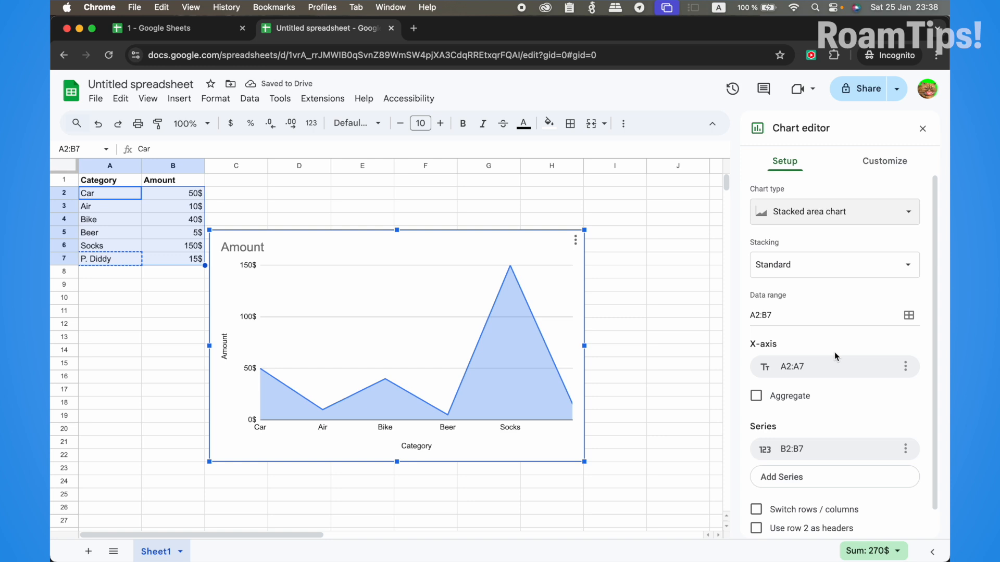
- Try the 100% and None stacking options on the area chart and return stacking to Standard
scroll(834, 351, down, 1)
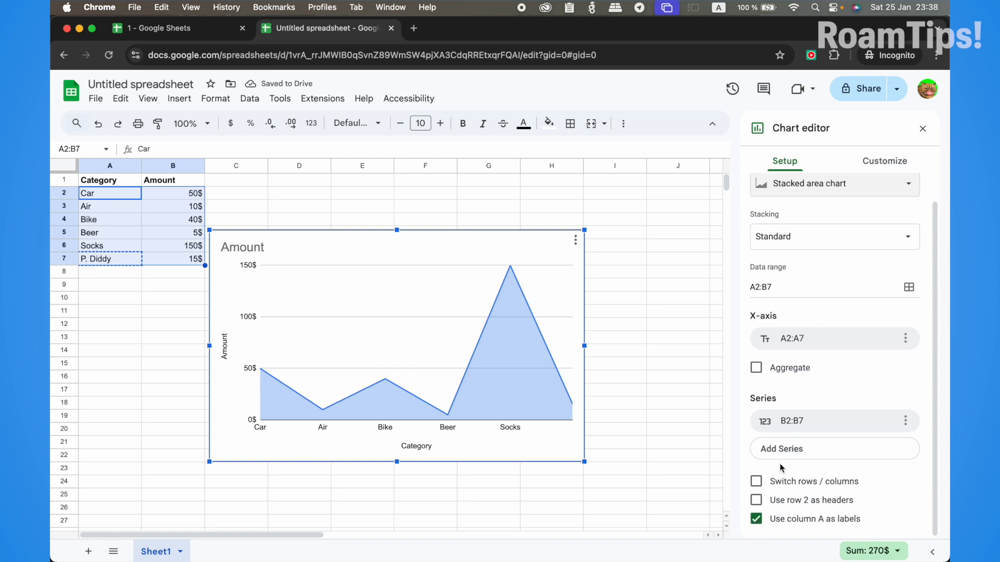
click(772, 239)
click(782, 255)
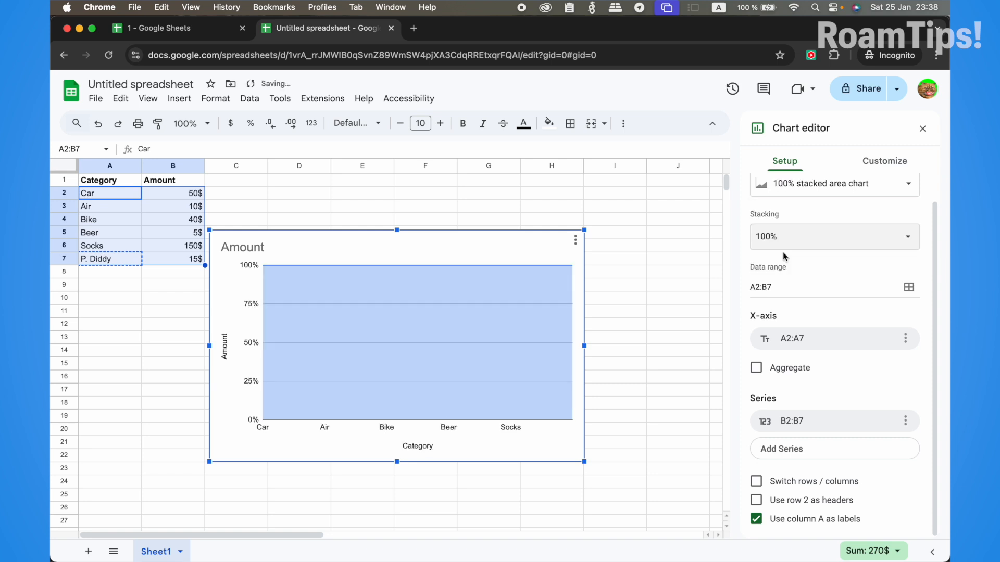
click(782, 241)
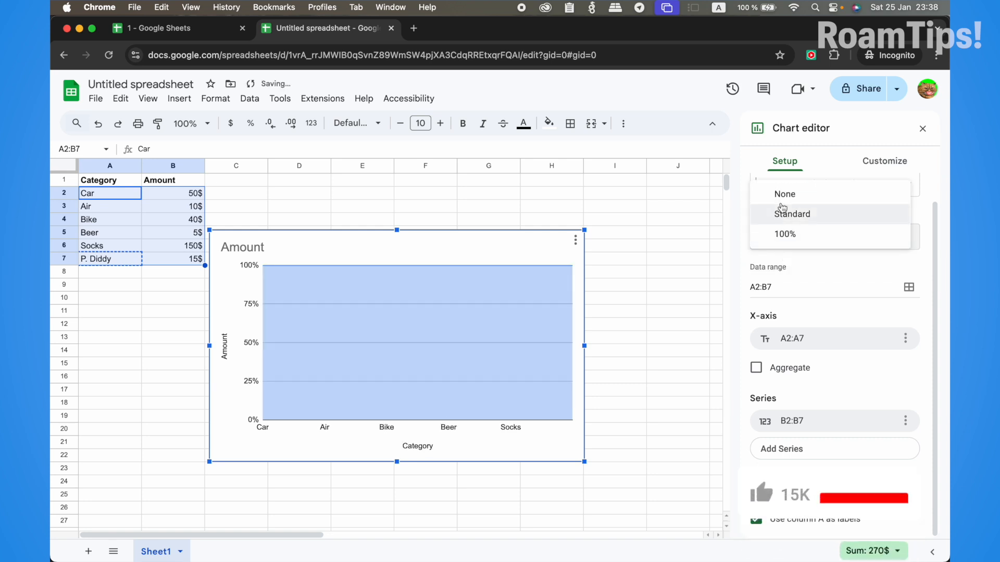
click(784, 196)
click(782, 229)
click(783, 233)
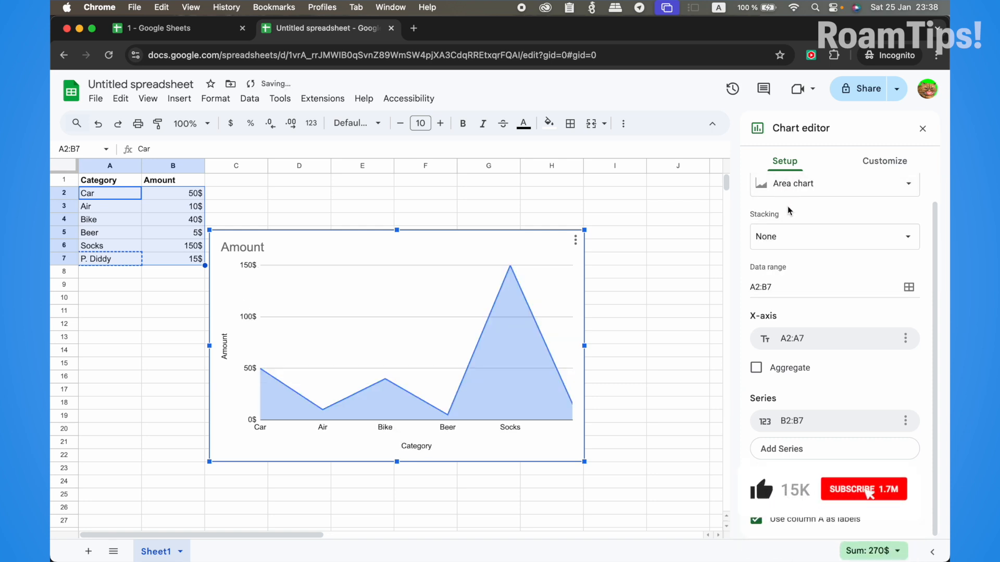
click(783, 229)
click(789, 254)
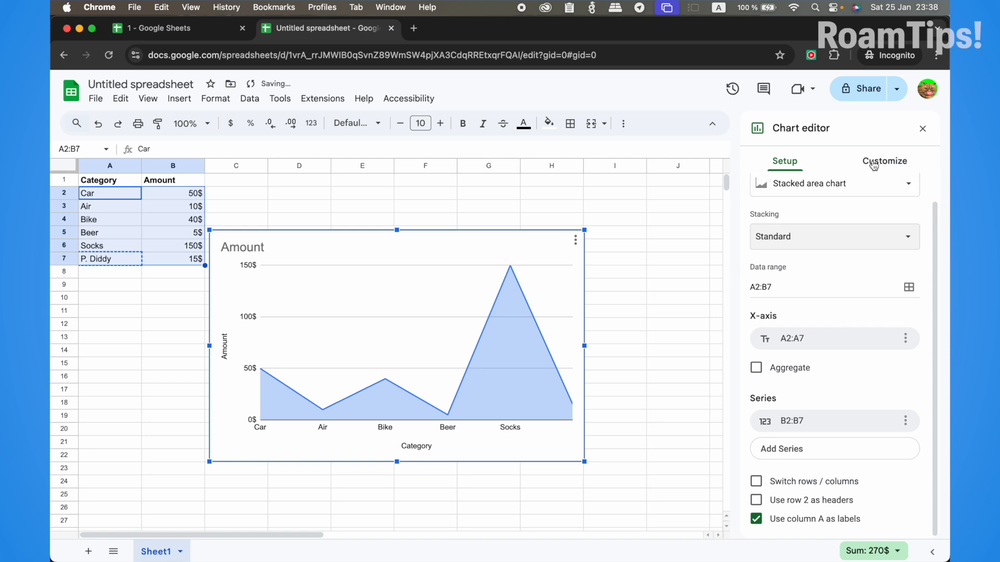
- Set the chart's background color to light red in the chart style settings
click(874, 163)
click(760, 193)
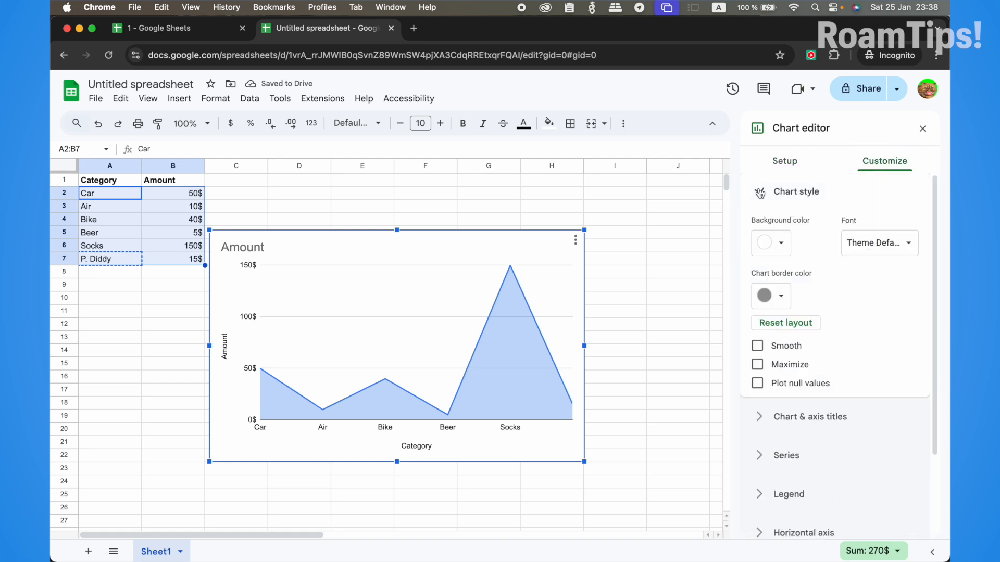
click(767, 249)
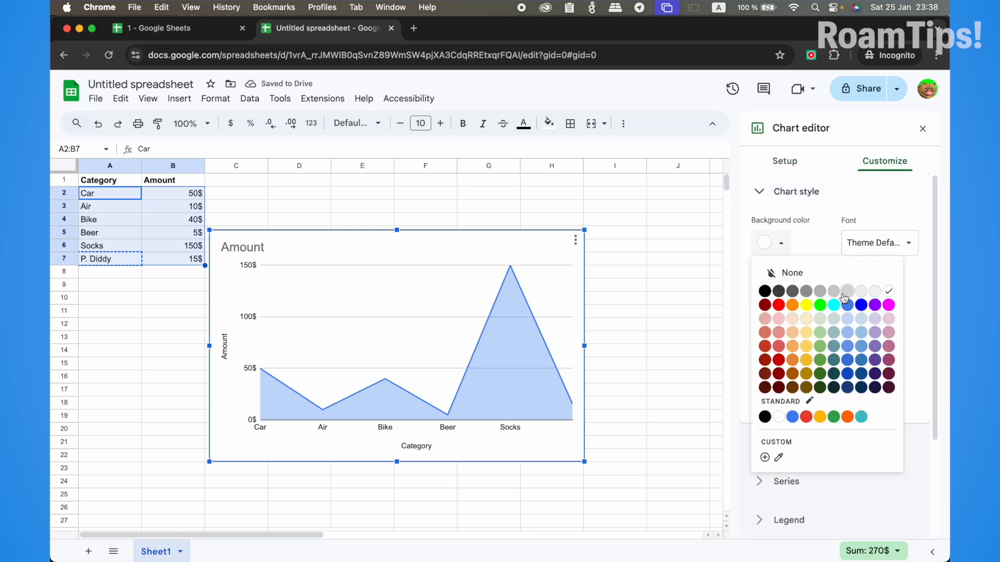
click(764, 319)
- Try the Wide font on the chart, settle on Garamond, and set the chart border color to green
click(888, 250)
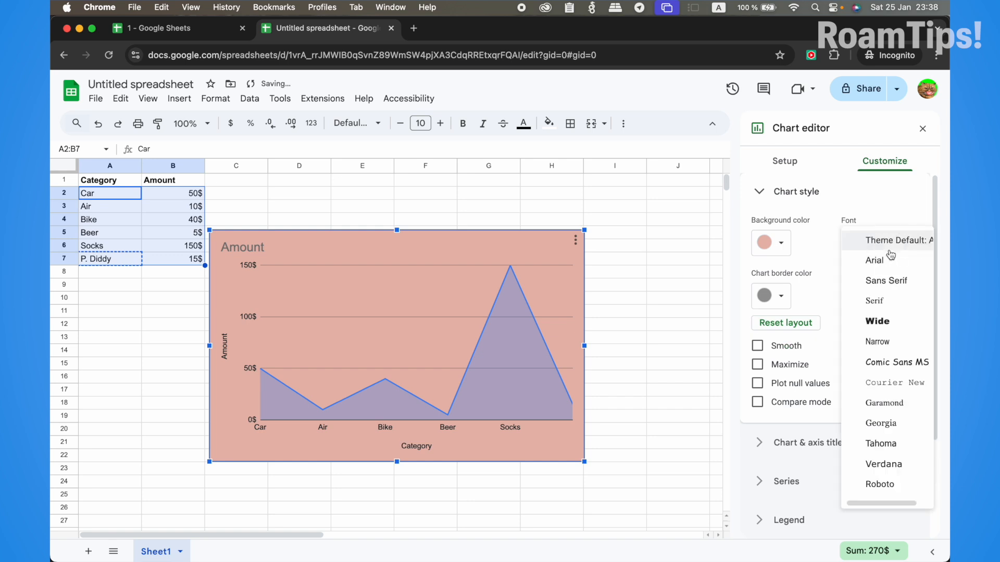
click(873, 322)
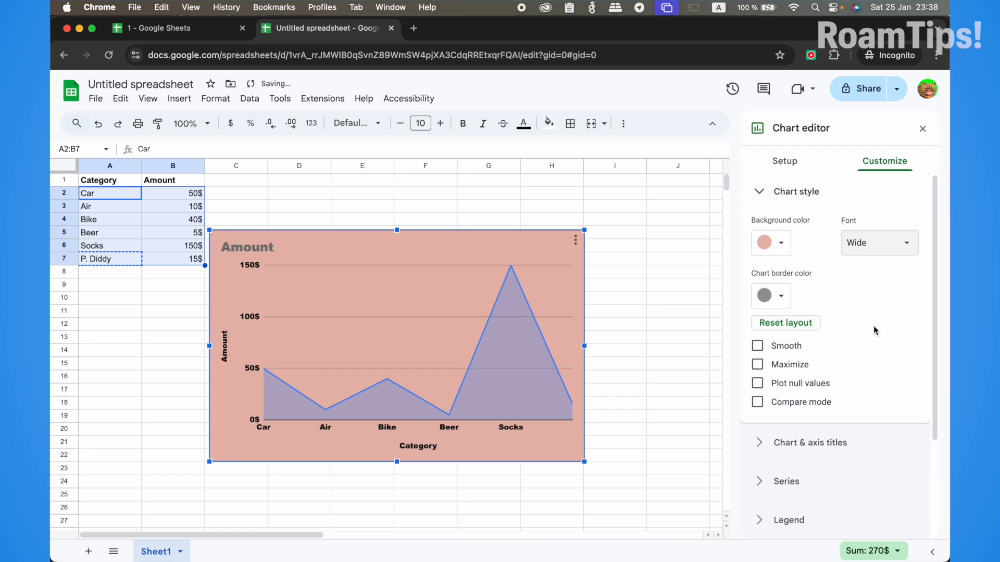
click(870, 252)
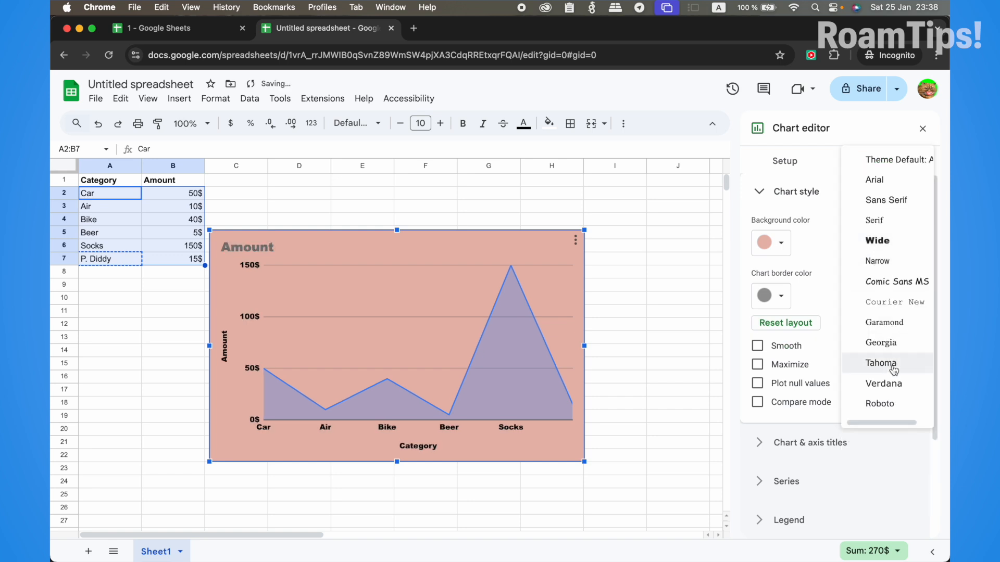
click(884, 323)
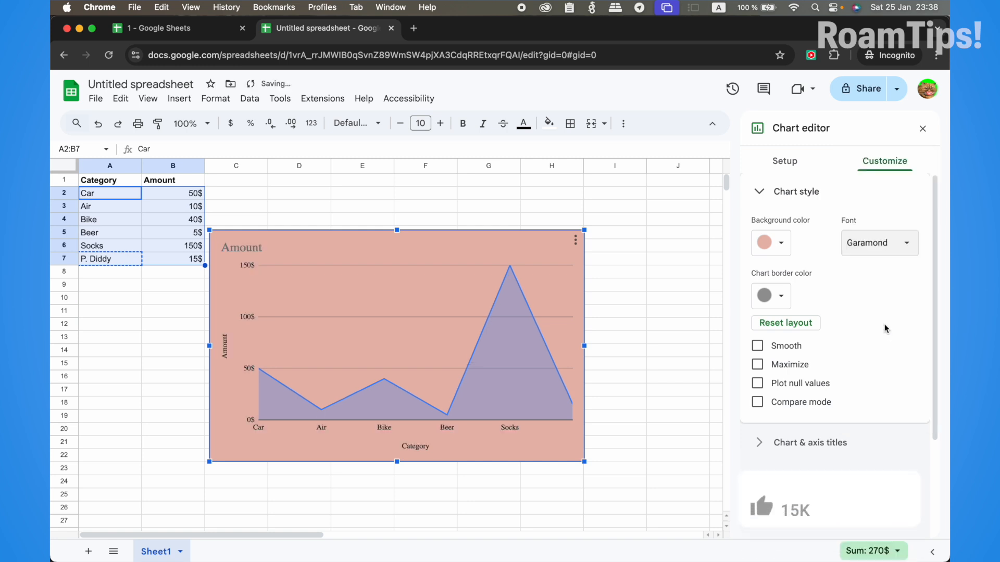
click(783, 299)
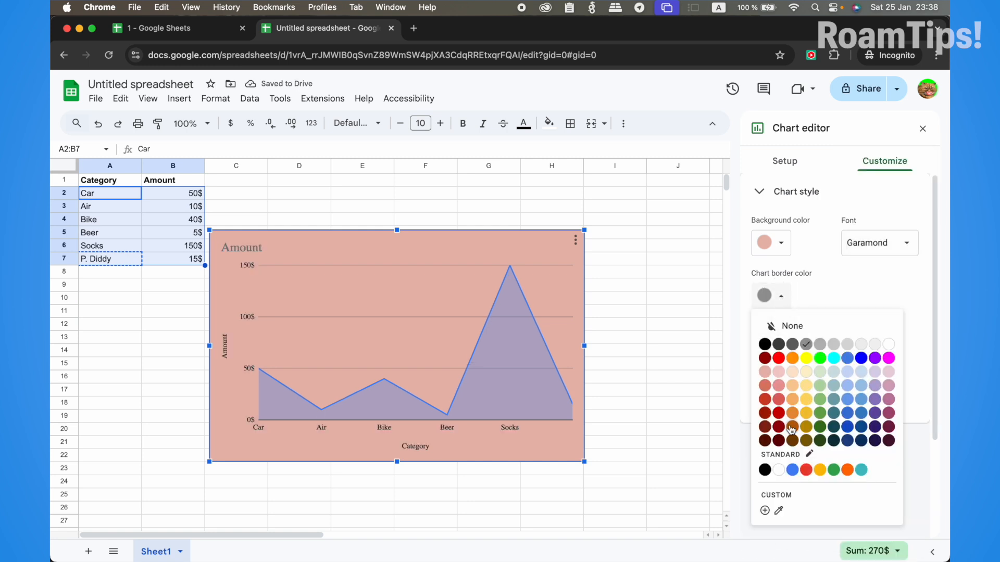
click(819, 399)
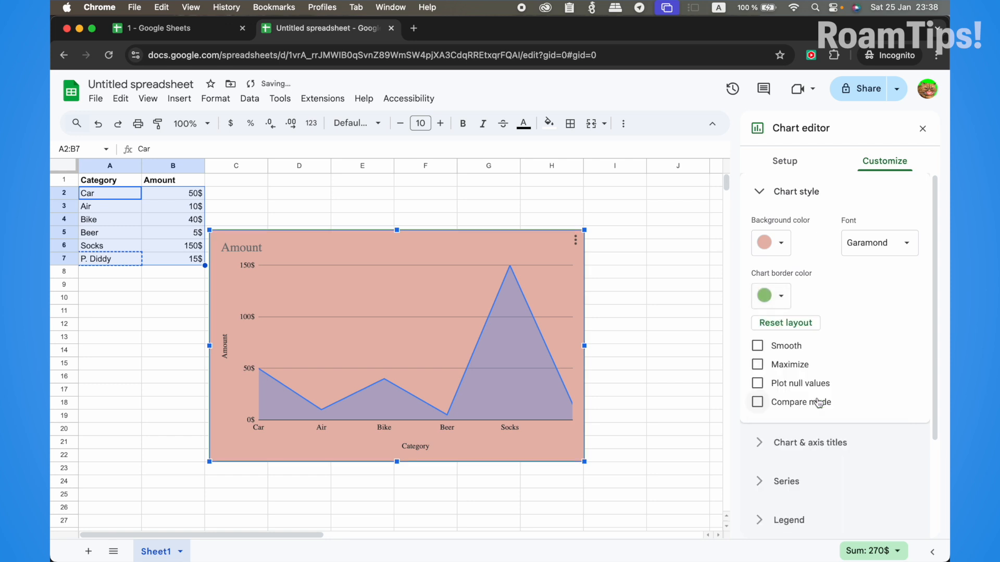
- Try the Smooth, Maximize, Plot null values and Compare mode options one by one, turning each off again
click(758, 346)
click(758, 346)
click(757, 366)
click(758, 365)
click(757, 383)
click(757, 384)
click(757, 402)
click(757, 402)
- Enable the Smooth option so the area chart's line is curved
click(757, 345)
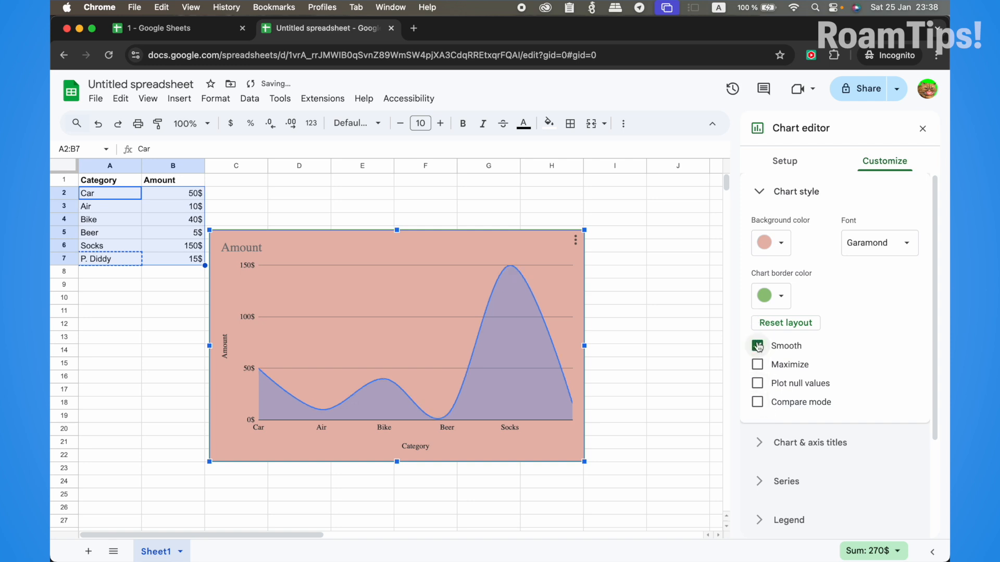
scroll(892, 411, down, 3)
scroll(891, 411, up, 3)
- Choose the chart title in the chart and axis title settings and change its text to "Hello Price"
scroll(892, 411, down, 3)
click(770, 313)
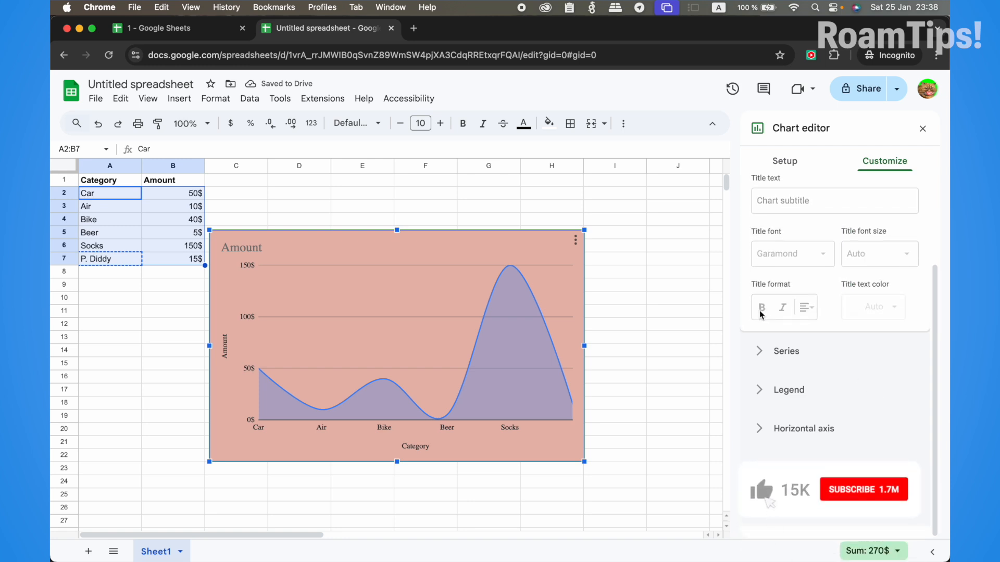
scroll(802, 302, up, 2)
click(805, 254)
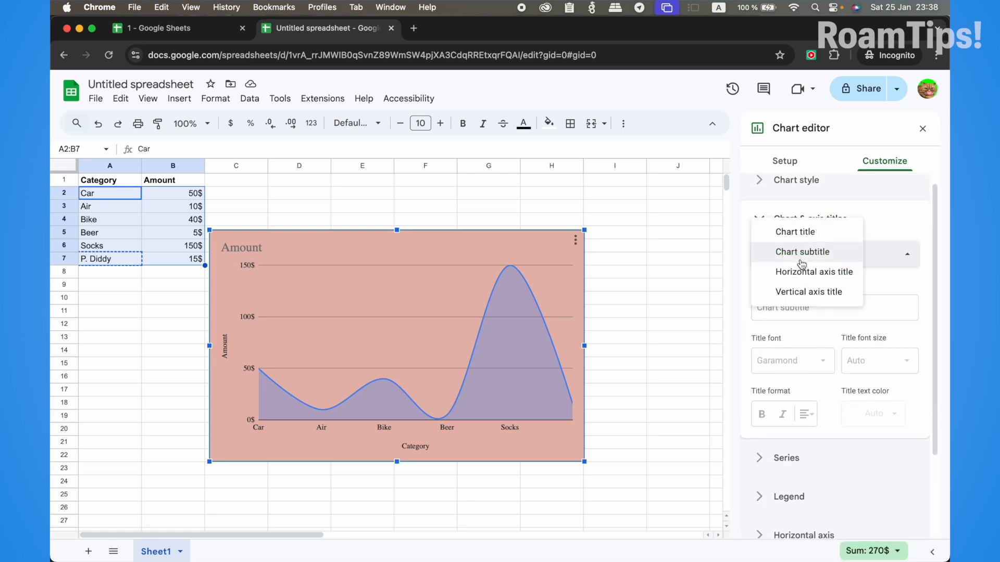
click(808, 233)
click(831, 266)
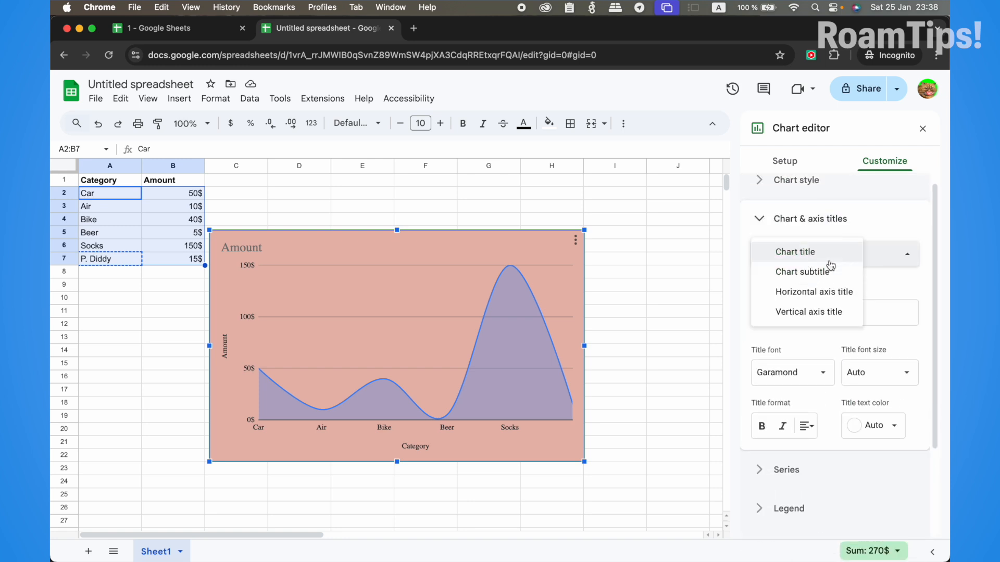
click(823, 252)
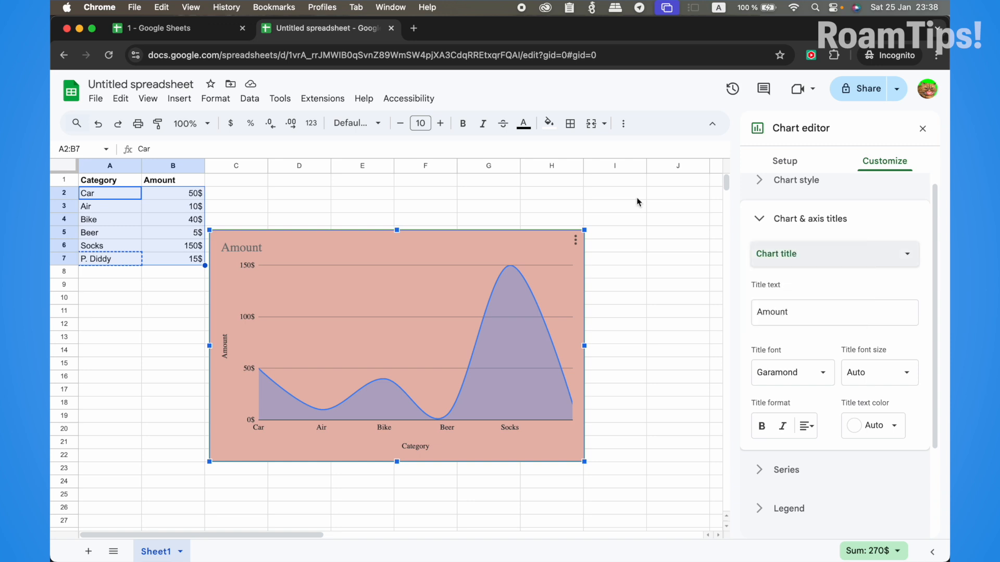
click(828, 311)
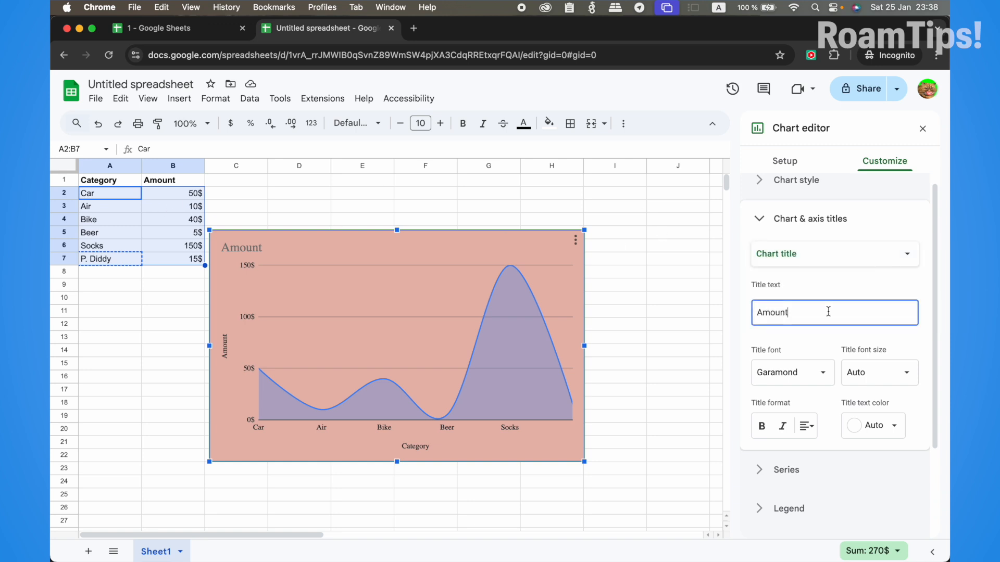
double_click(236, 247)
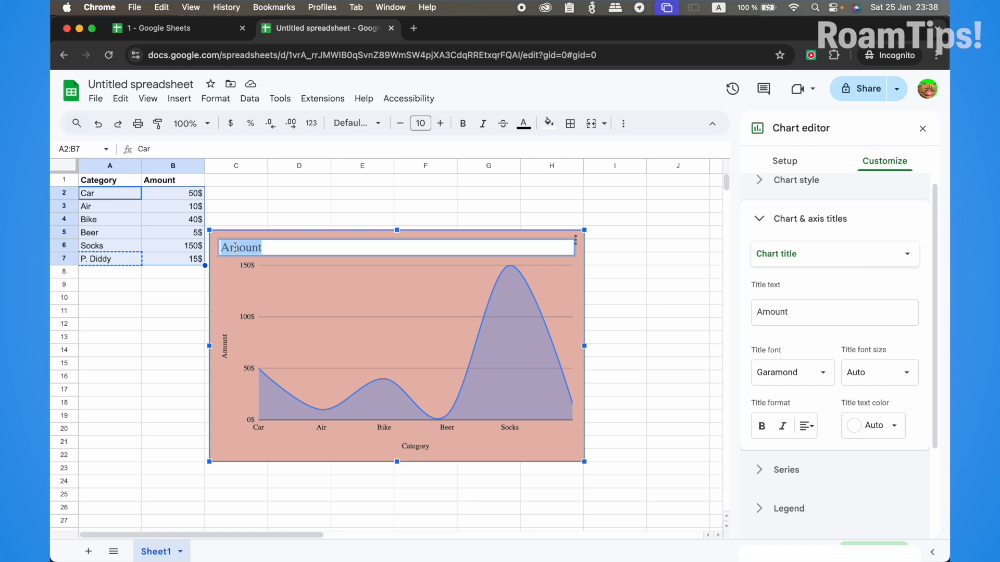
text(Hello p)
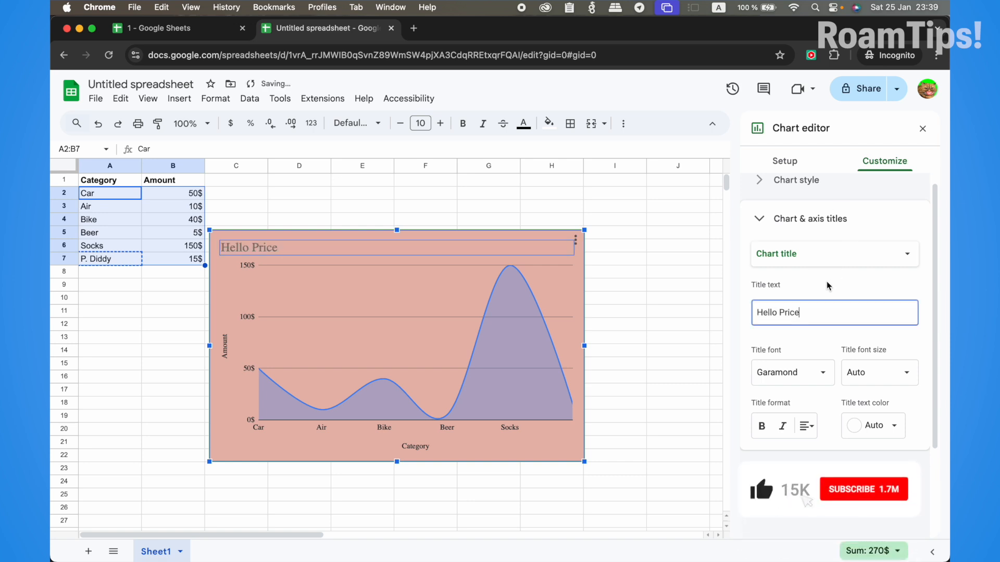
- Set the chart title's font to Narrow
click(796, 375)
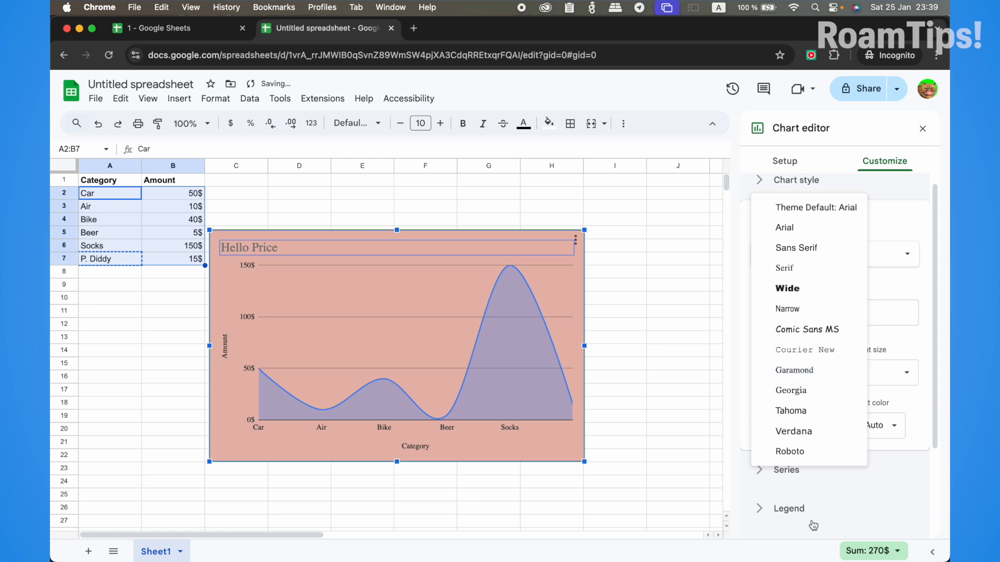
click(806, 308)
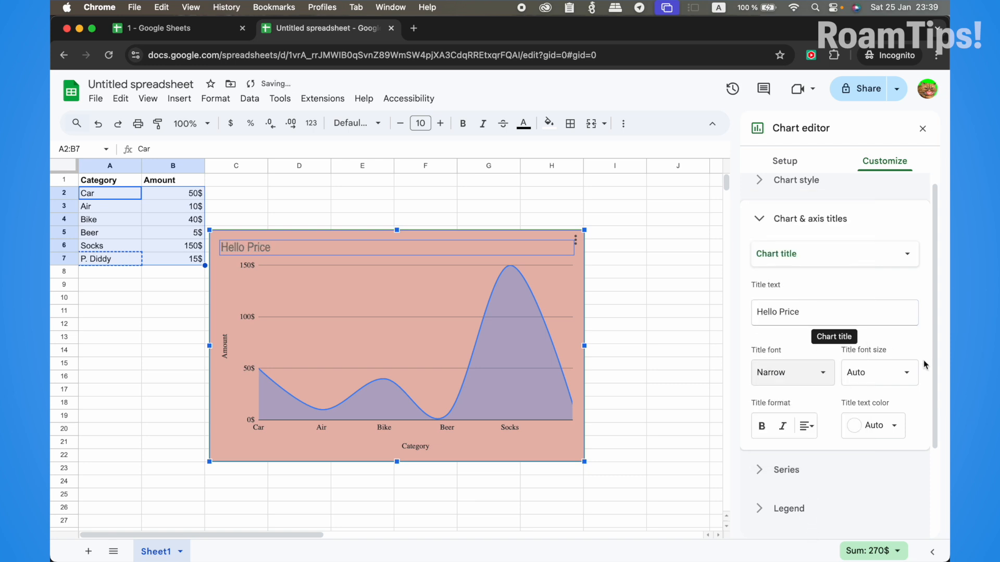
- Try a font size of 36 for the chart title and set it back to Auto
click(889, 372)
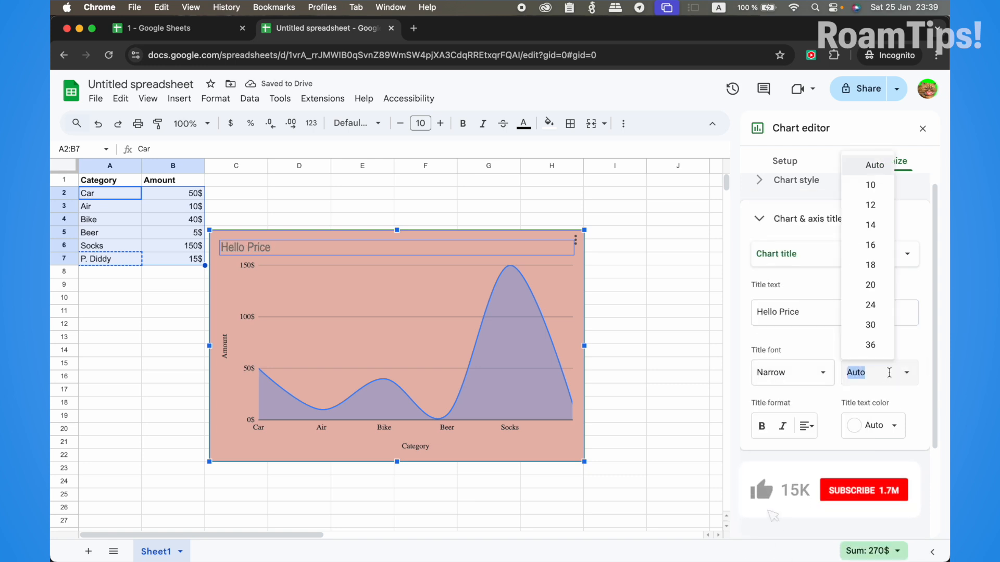
click(868, 344)
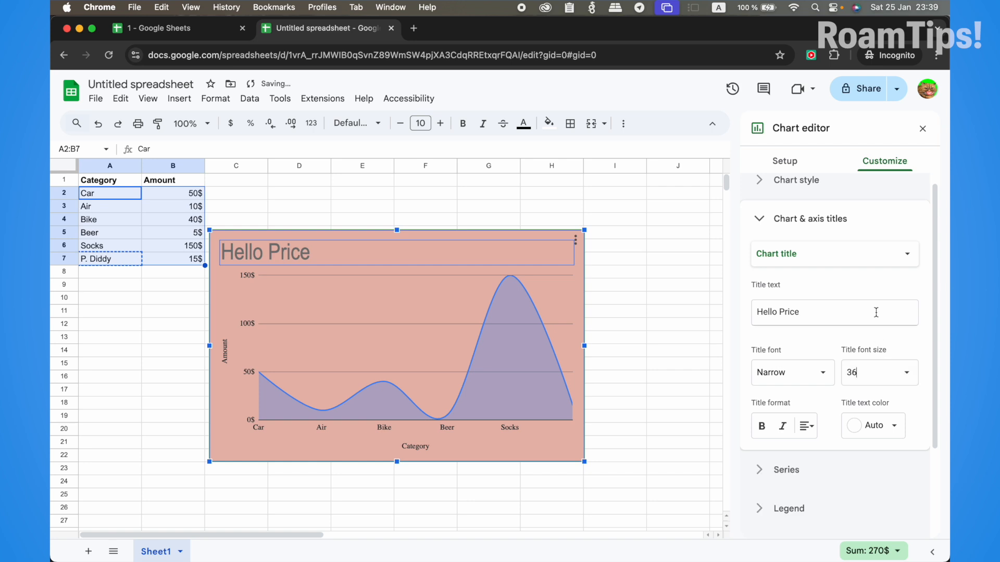
click(891, 368)
click(874, 165)
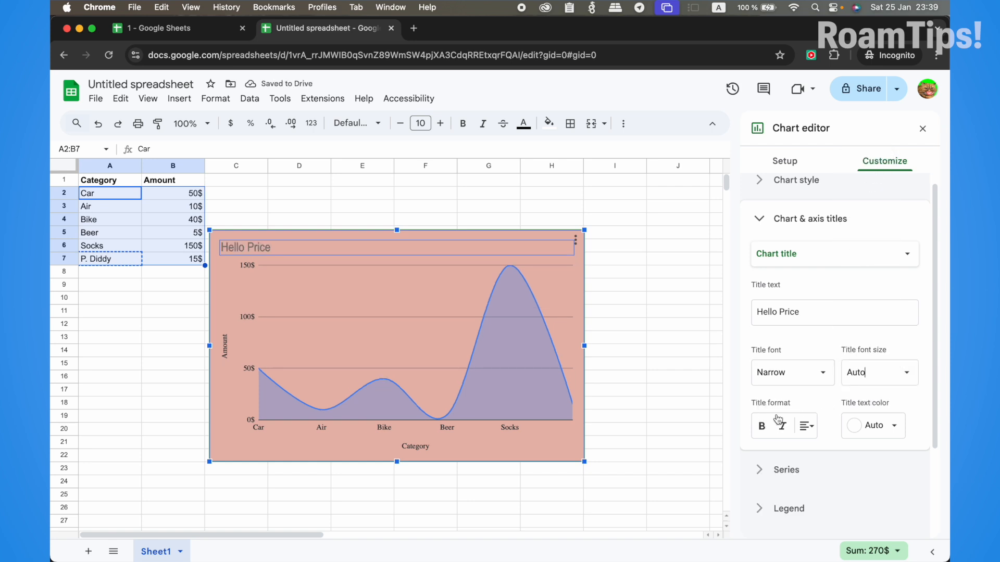
- Make the chart title bold
click(761, 426)
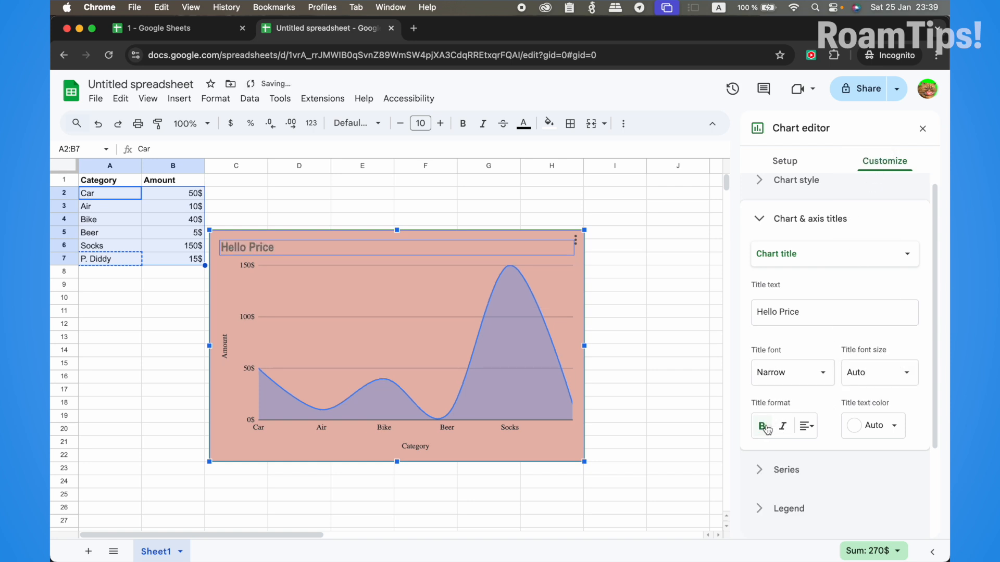
- Center the chart title and set its text color to black
click(806, 426)
click(823, 450)
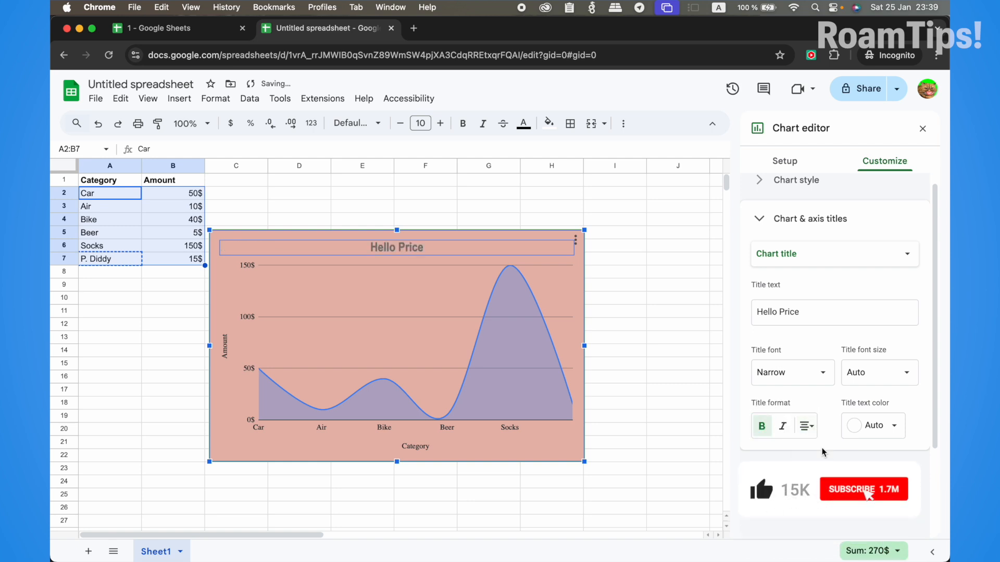
click(883, 426)
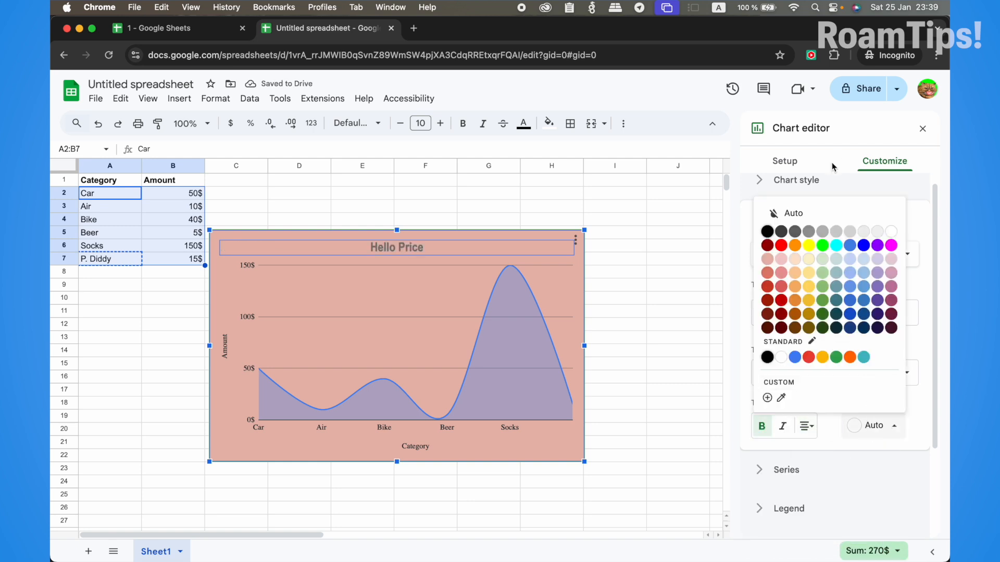
click(768, 231)
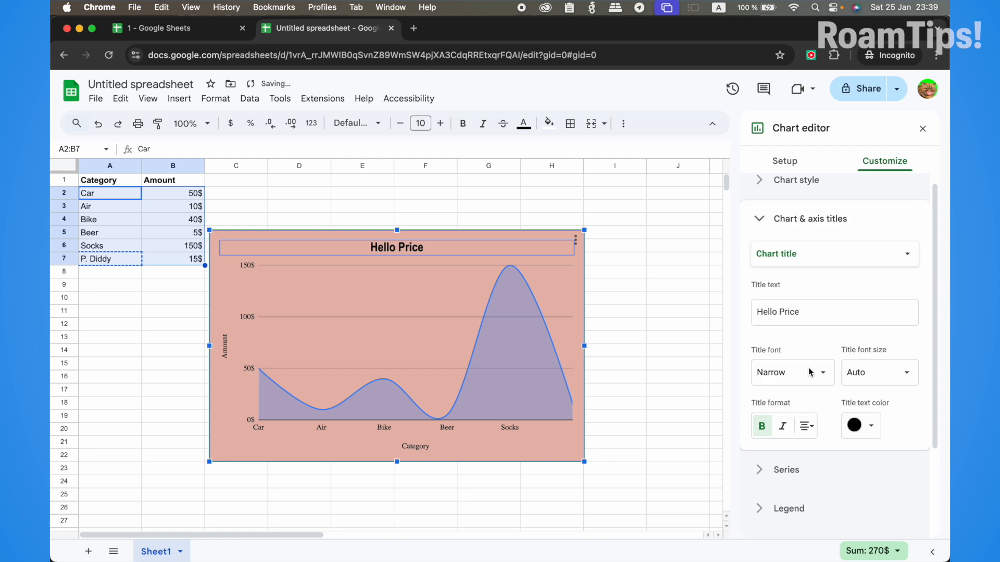
- Change the line color of the chart's area series to a red shade
scroll(814, 379, down, 3)
click(753, 351)
scroll(791, 286, down, 3)
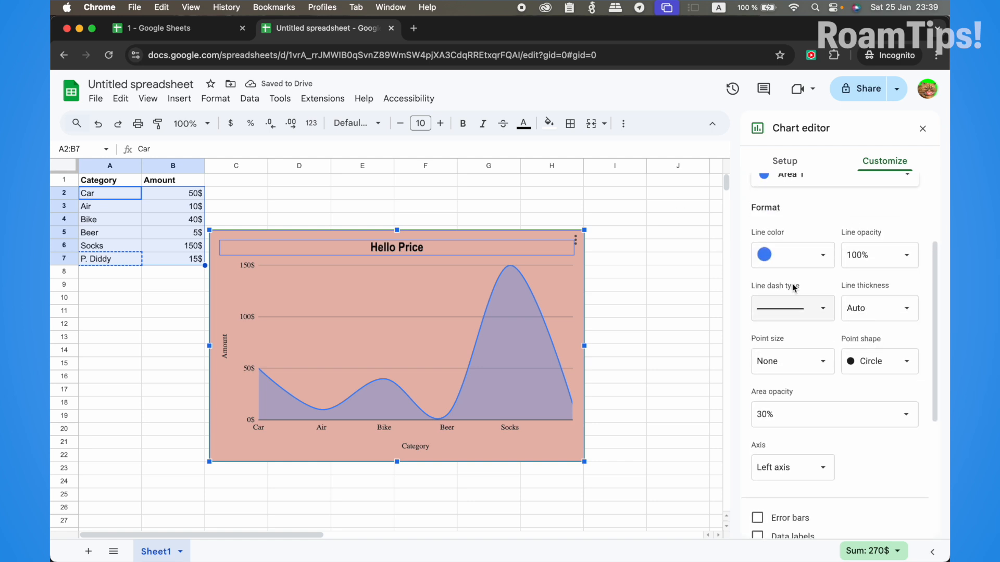
click(784, 253)
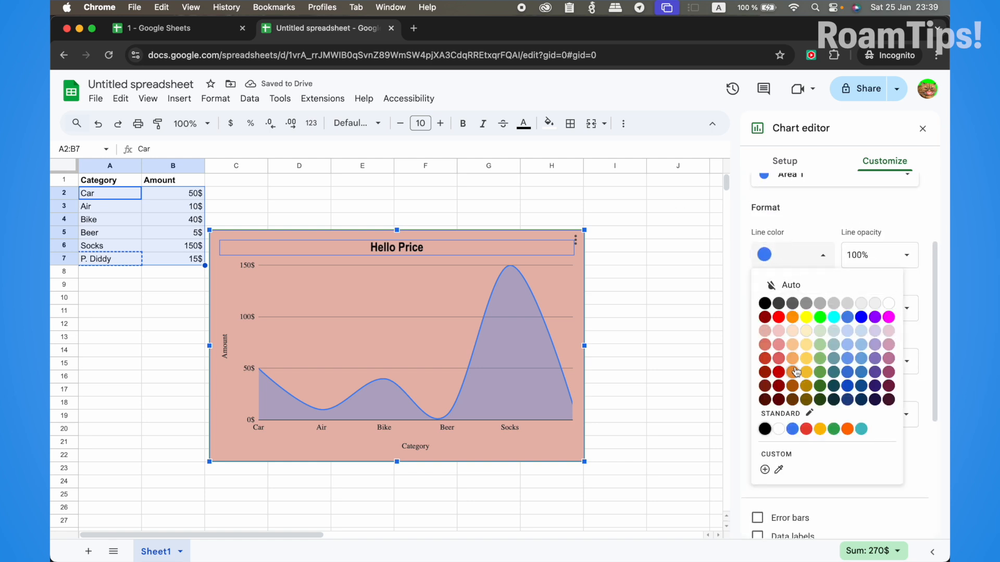
click(778, 371)
- Try an area opacity of 10% for the series and settle on 70%
scroll(780, 359, down, 5)
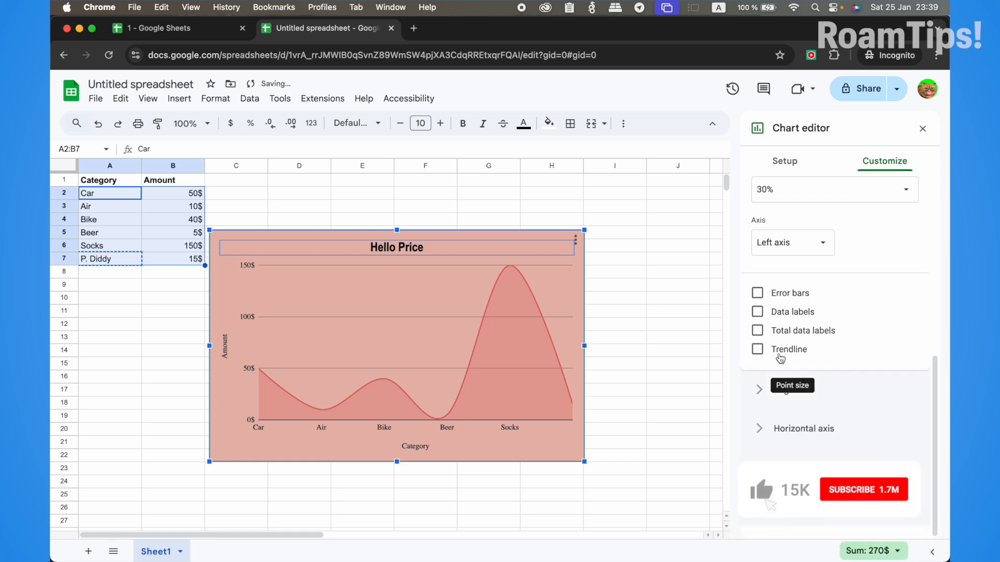
scroll(780, 358, up, 2)
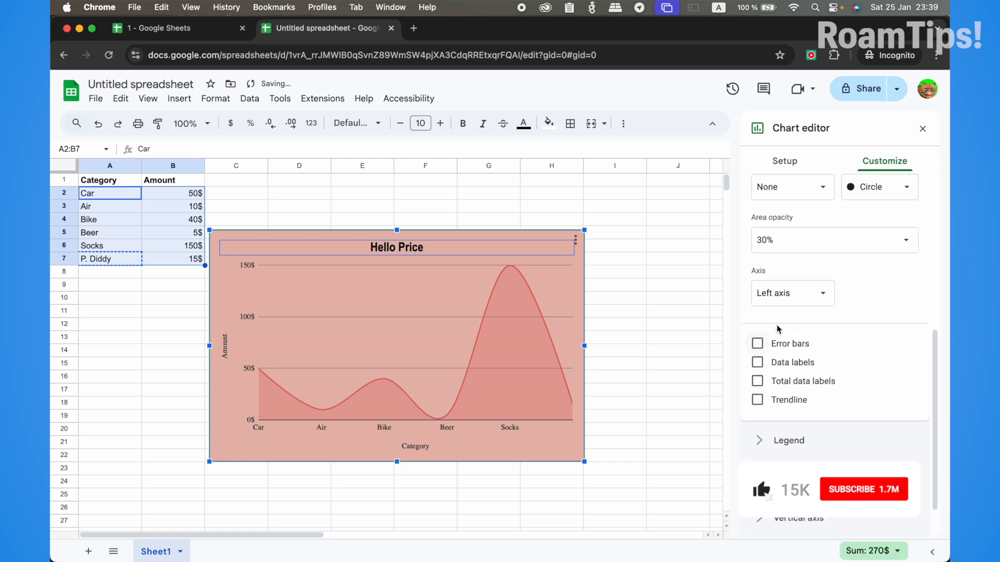
click(812, 240)
click(781, 284)
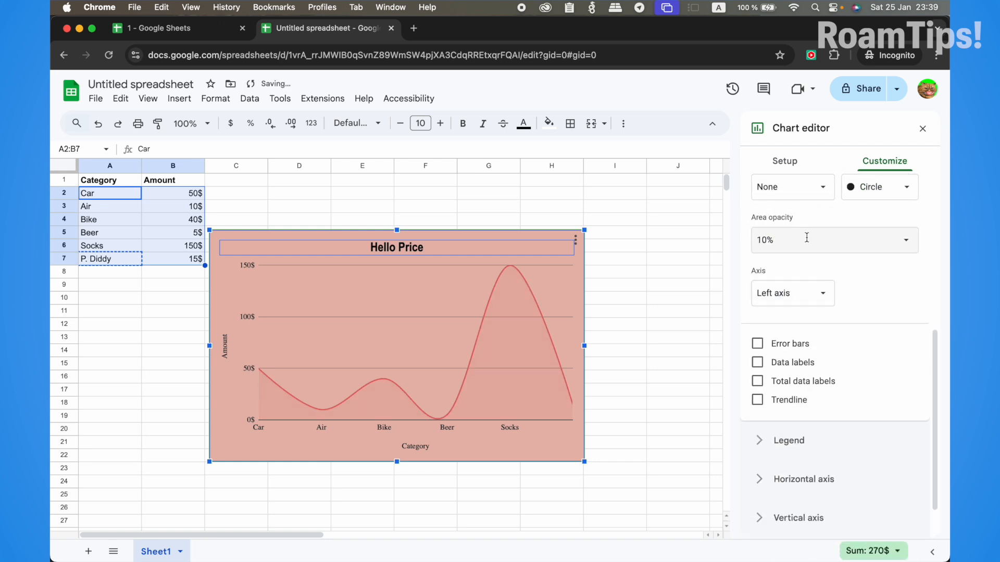
click(807, 253)
click(783, 348)
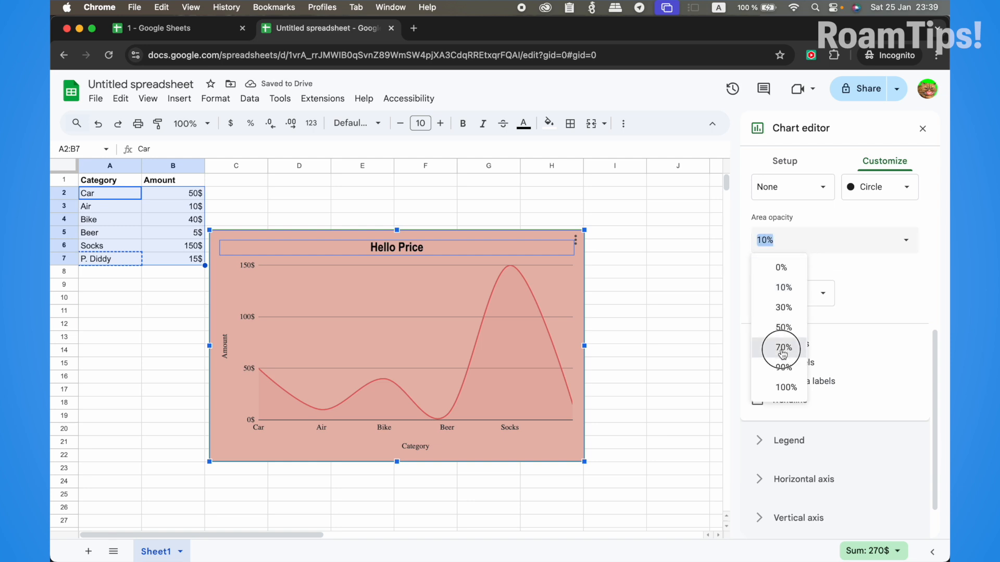
- Set the series' point shape to Pentagon and its point size to 7px
scroll(783, 354, up, 4)
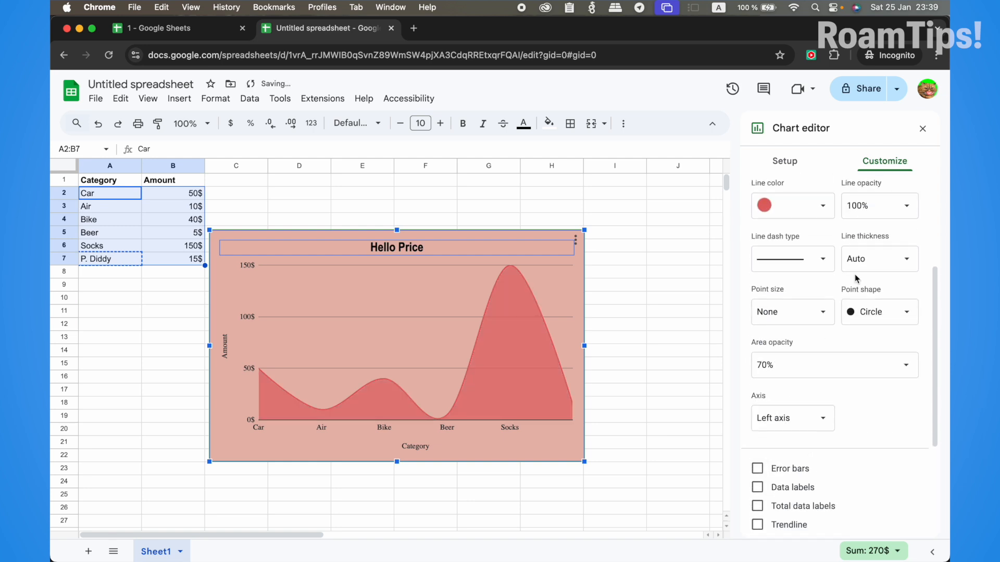
click(865, 311)
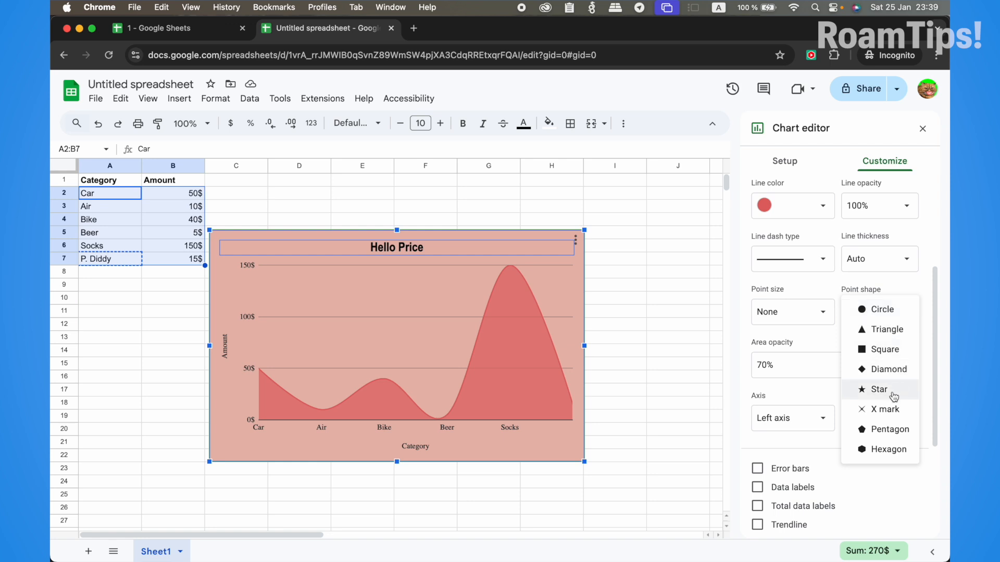
click(909, 437)
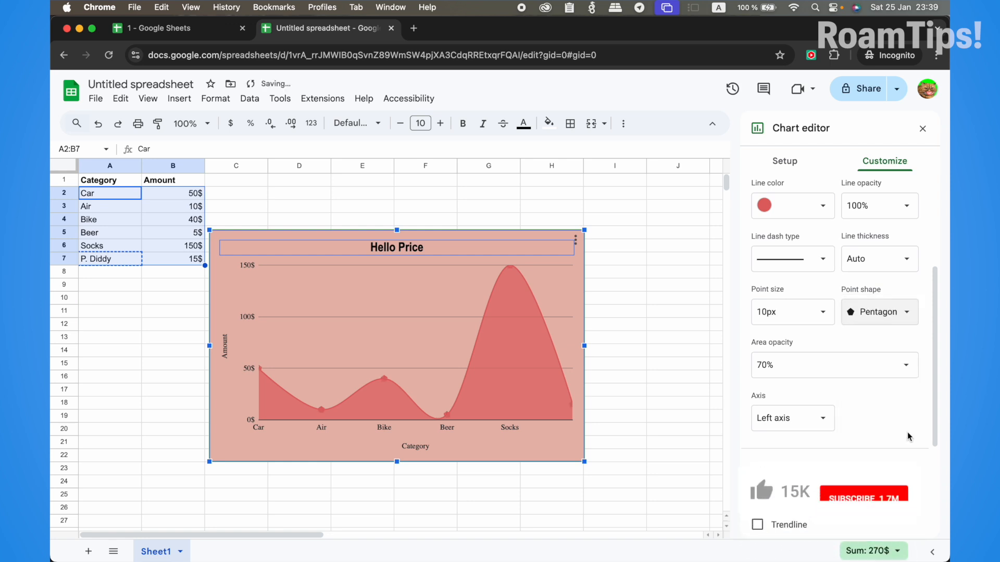
click(807, 307)
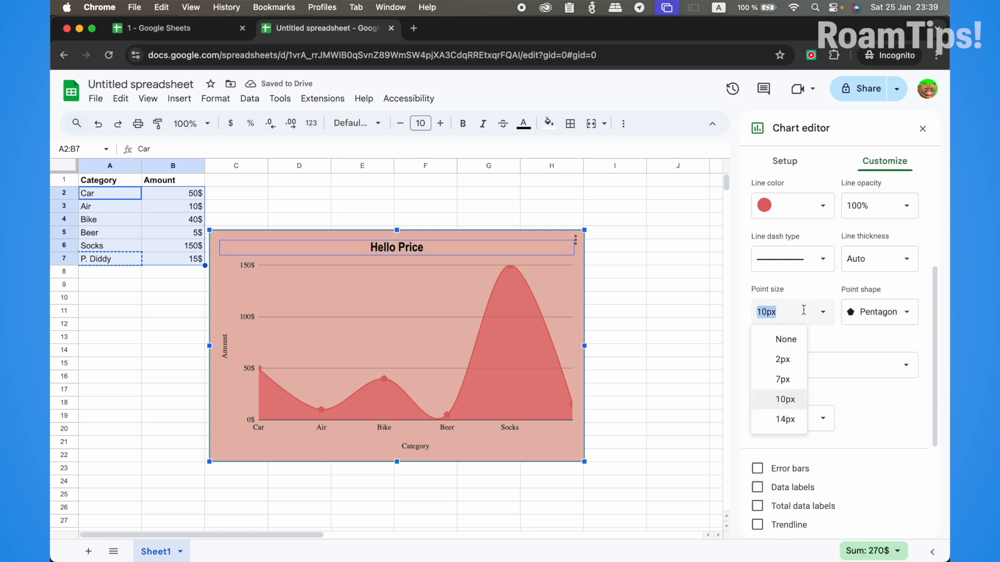
click(791, 384)
- Look at the legend settings and make the horizontal axis labels bold
scroll(843, 432, down, 5)
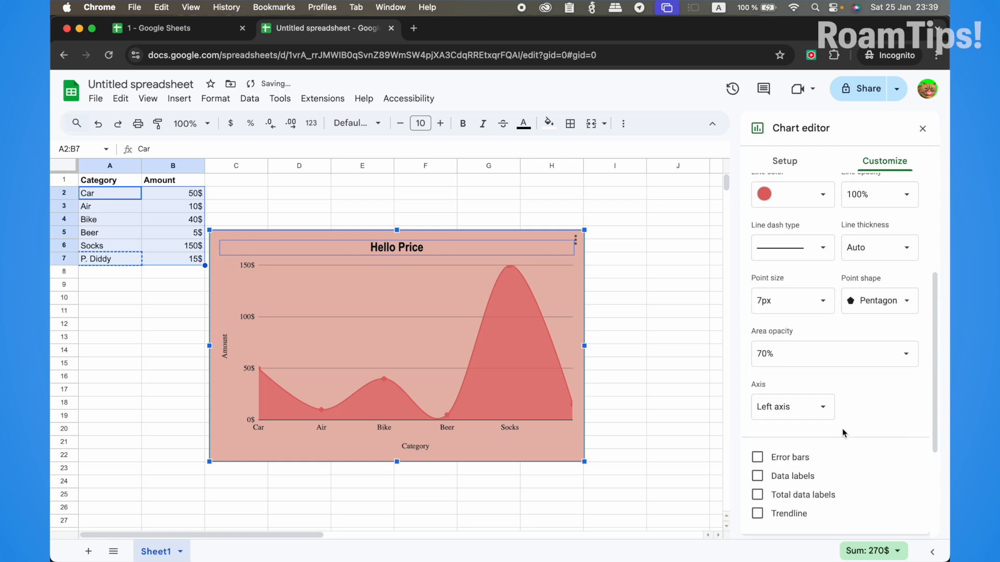
click(759, 390)
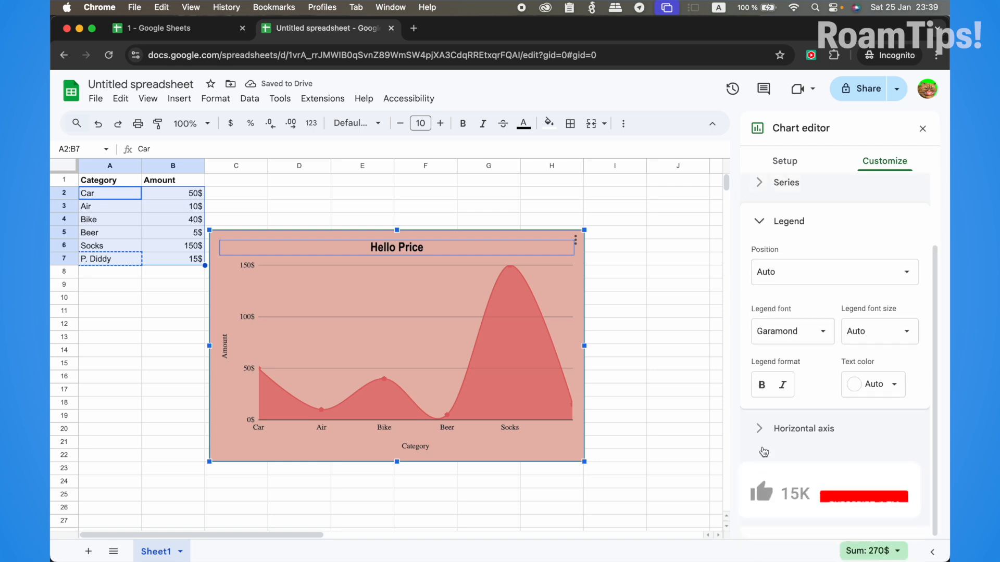
click(758, 428)
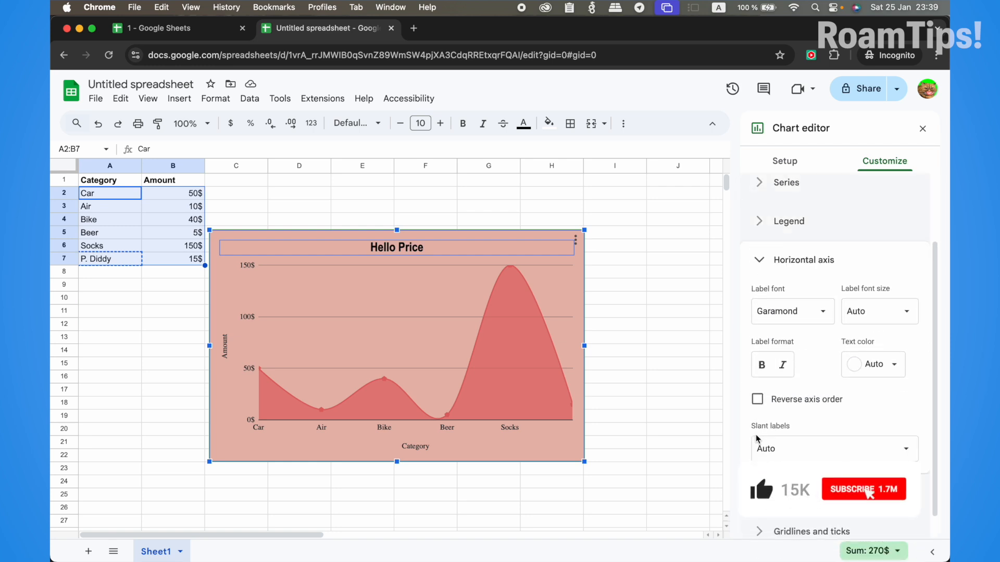
scroll(758, 439, down, 1)
click(761, 341)
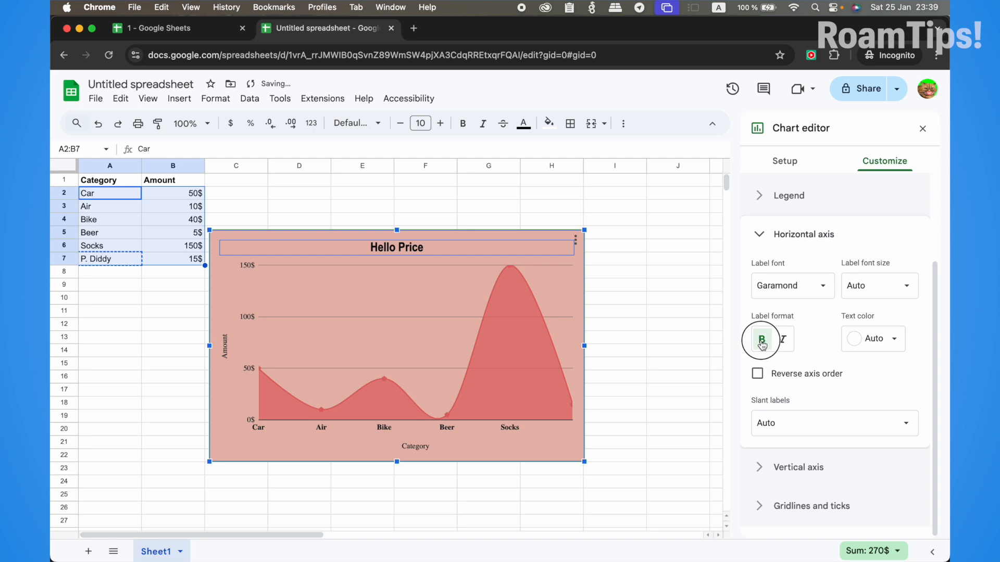
- Make the vertical axis labels bold
click(757, 469)
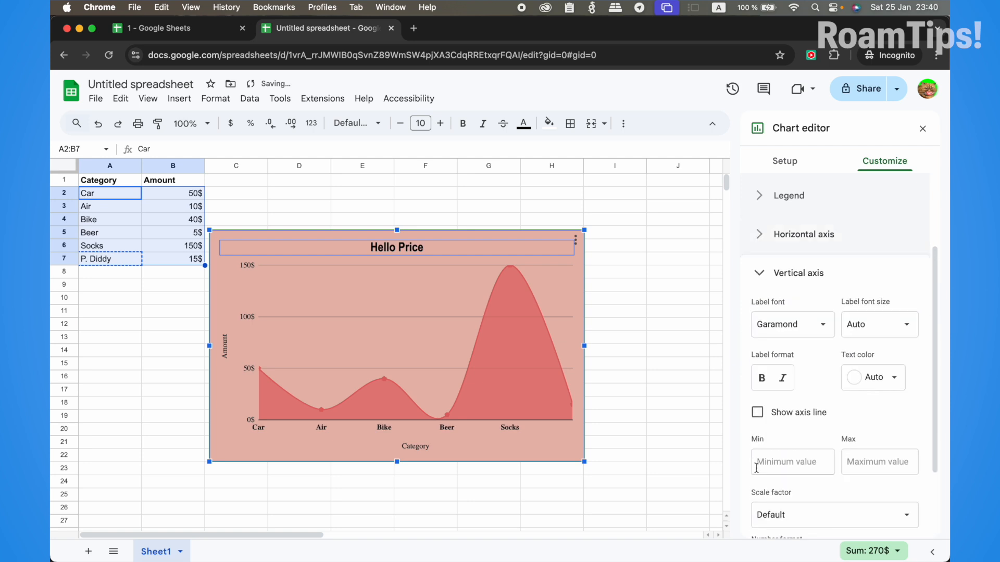
scroll(828, 461, down, 3)
click(761, 280)
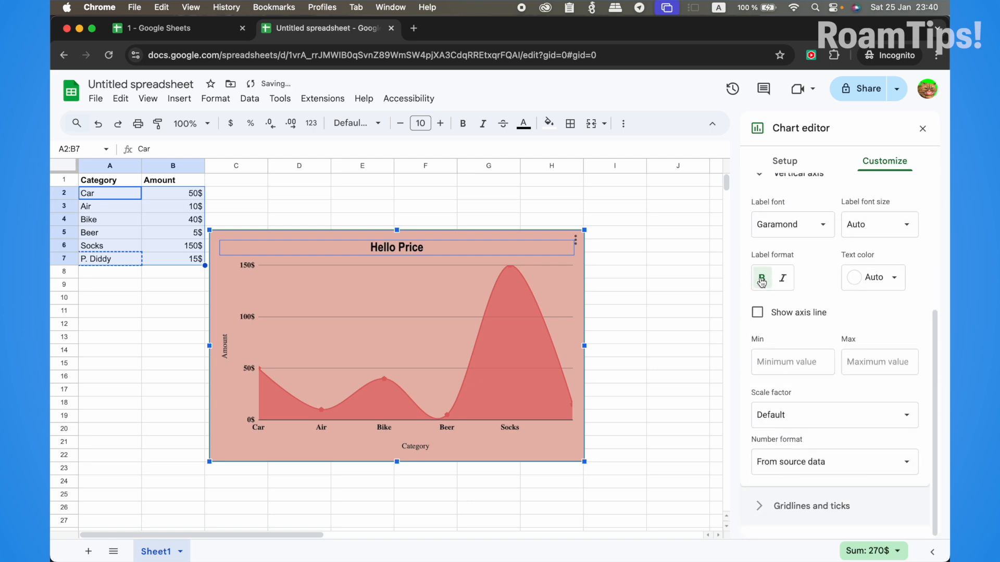
- Open the gridlines and ticks settings of the chart and show the axis choices
click(756, 510)
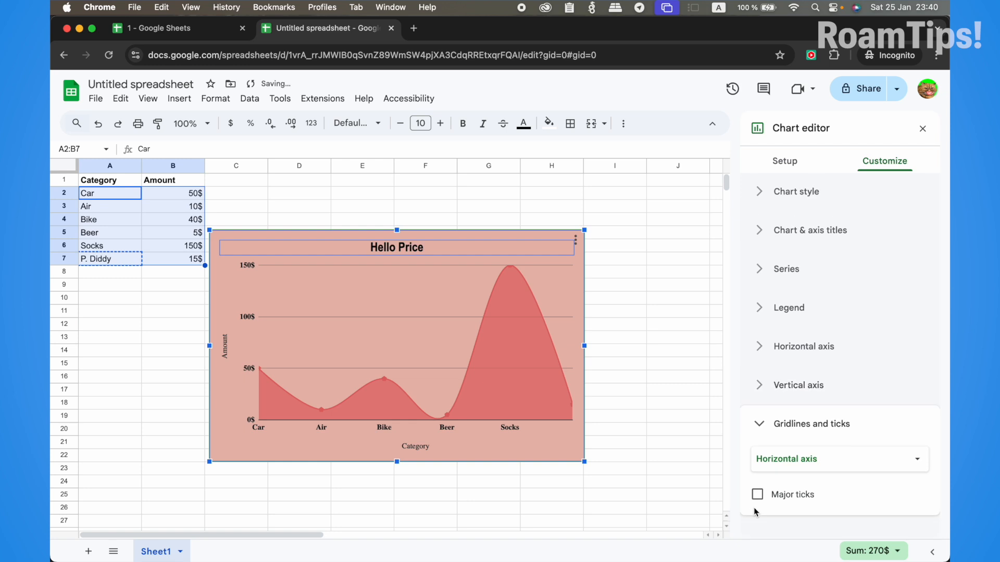
click(826, 462)
click(826, 463)
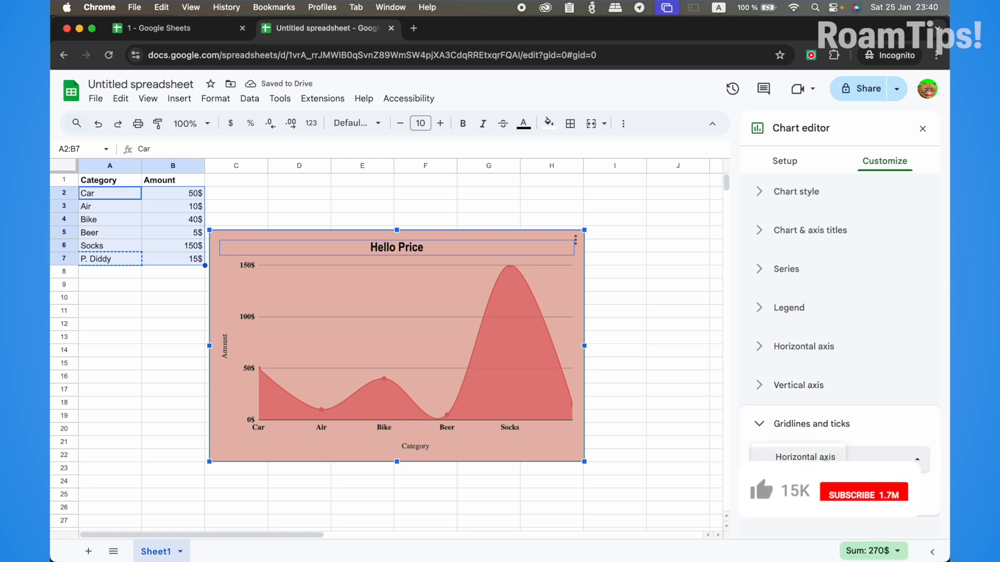